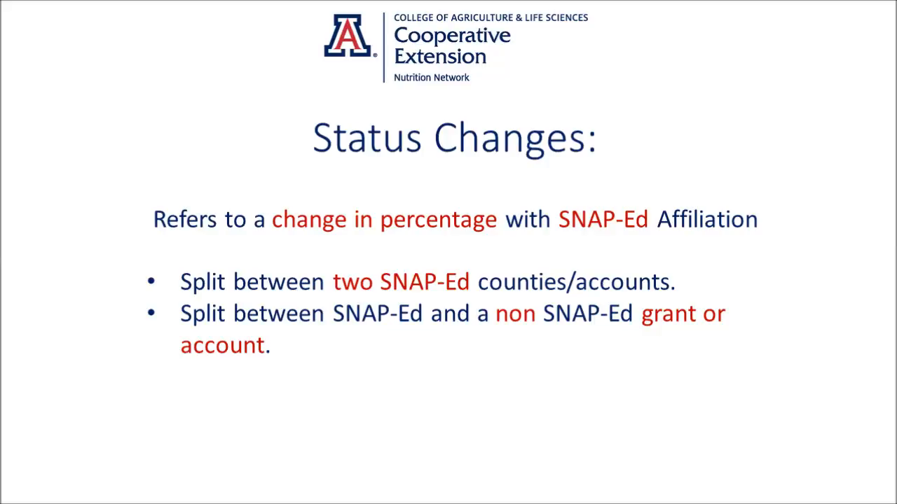
pyautogui.press('Right')
pyautogui.press('Right')
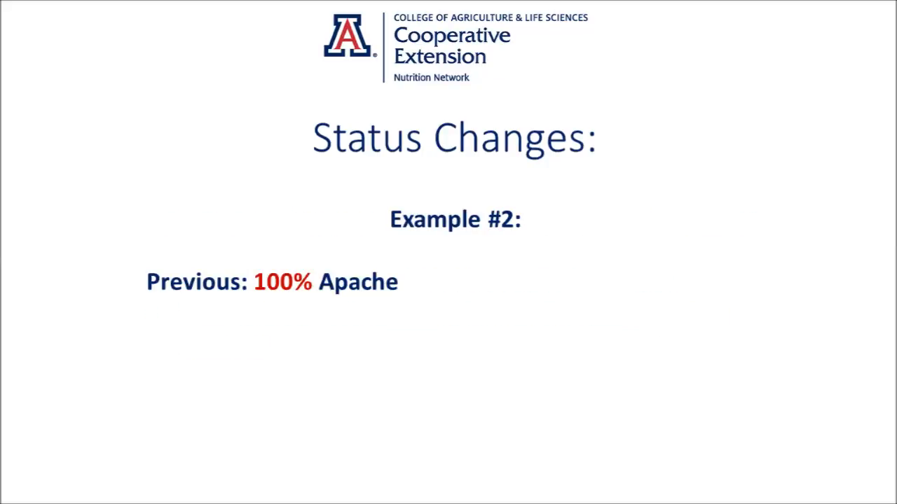
pyautogui.press('Right')
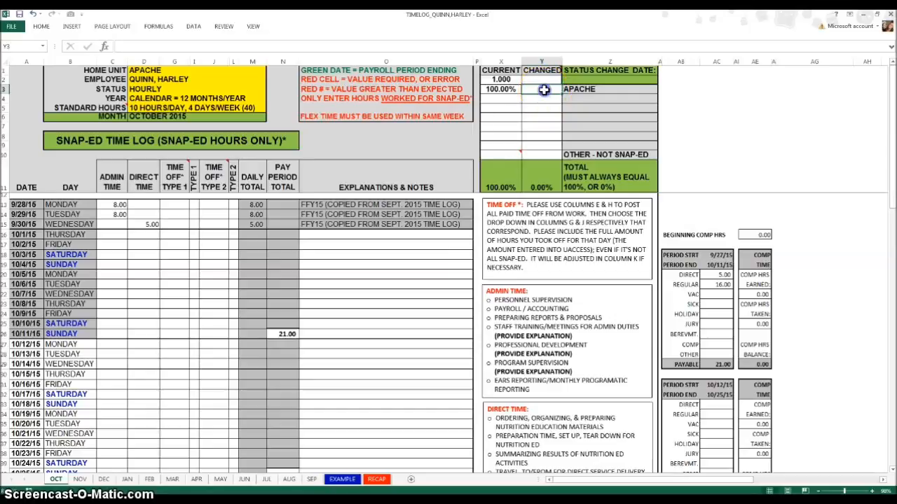
# Set the changed percentage to 50% for Apache and 50% for other–not SNAP-Ed
pyautogui.write('50')
pyautogui.click(536, 99)
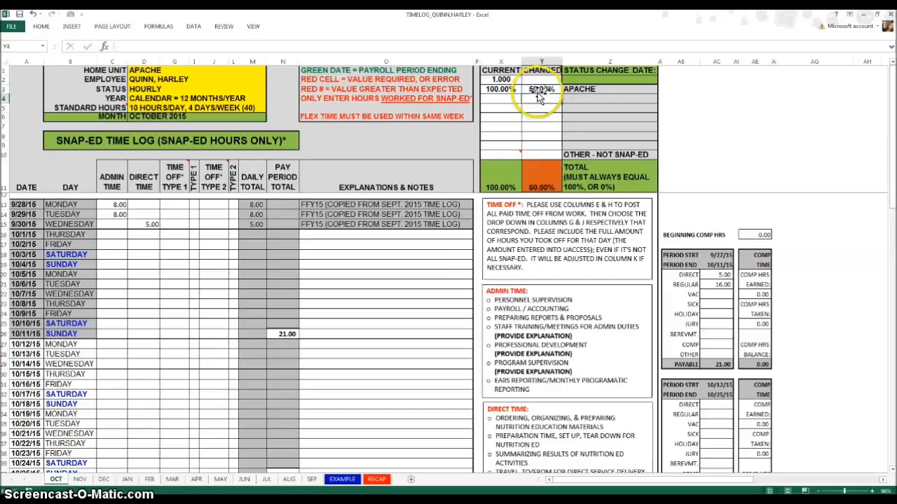
pyautogui.click(540, 155)
pyautogui.write('50%')
pyautogui.press('Return')
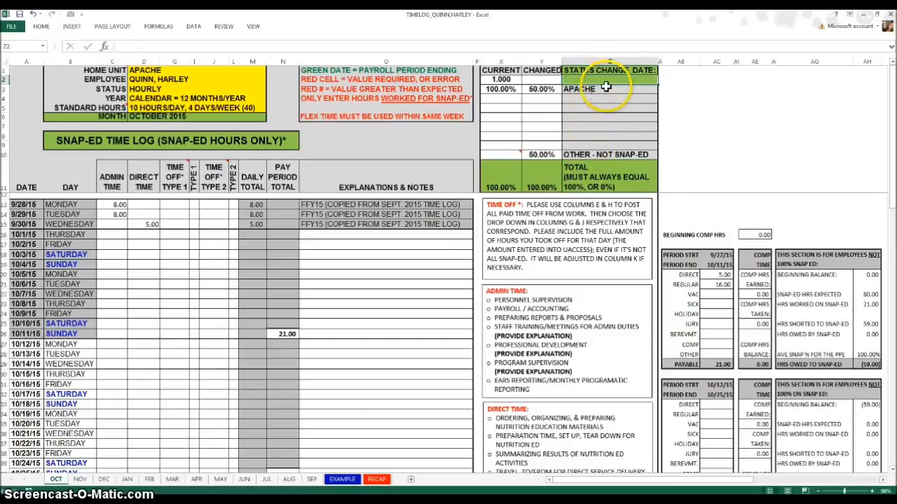
# Enter 10/15/15 as the status change date and set the changed FTE to 1
pyautogui.write('10/15/')
pyautogui.write('15')
pyautogui.click(542, 80)
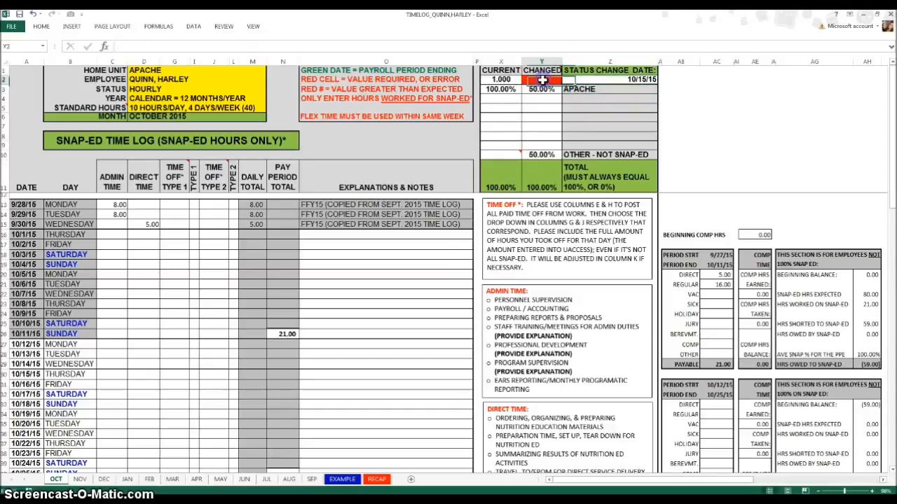
pyautogui.write('1')
pyautogui.press('Return')
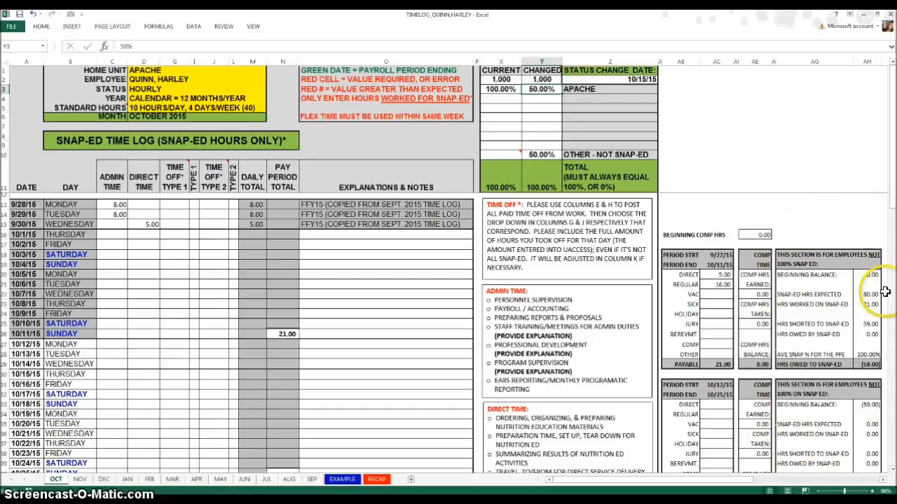
# Clear the other–not SNAP-Ed changed percentage
pyautogui.click(539, 154)
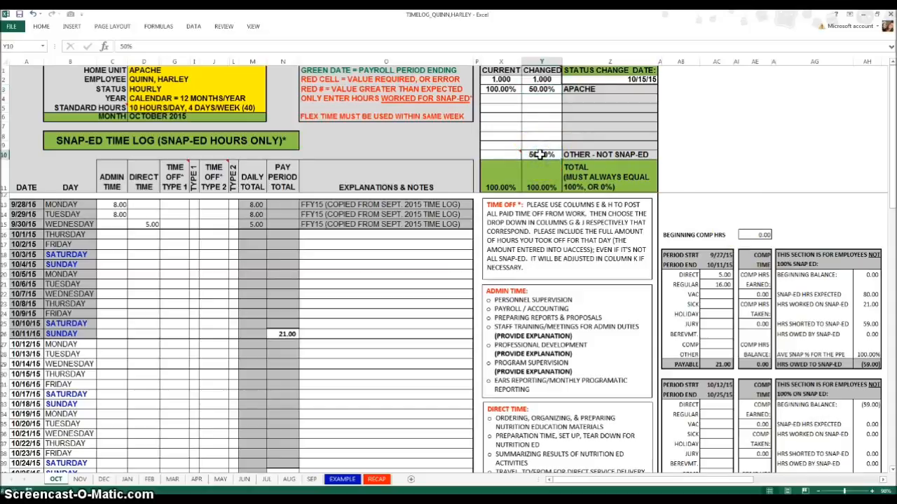
pyautogui.press('Delete')
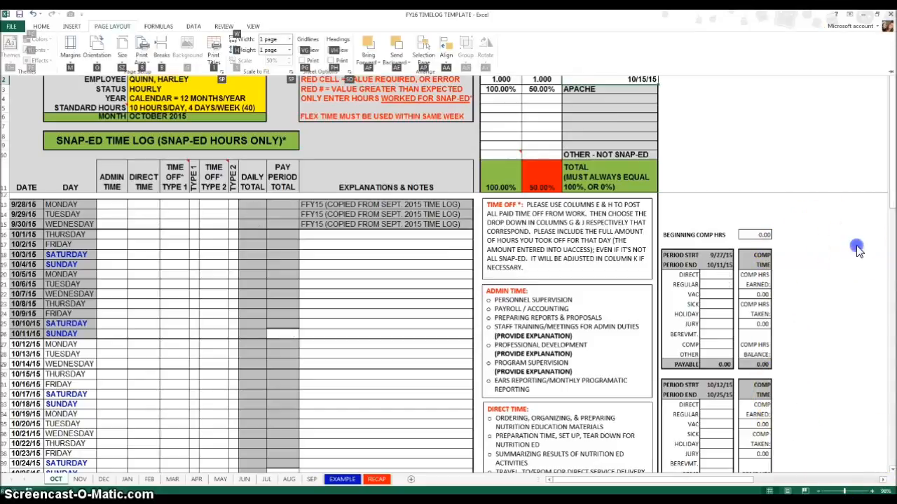
pyautogui.click(856, 245)
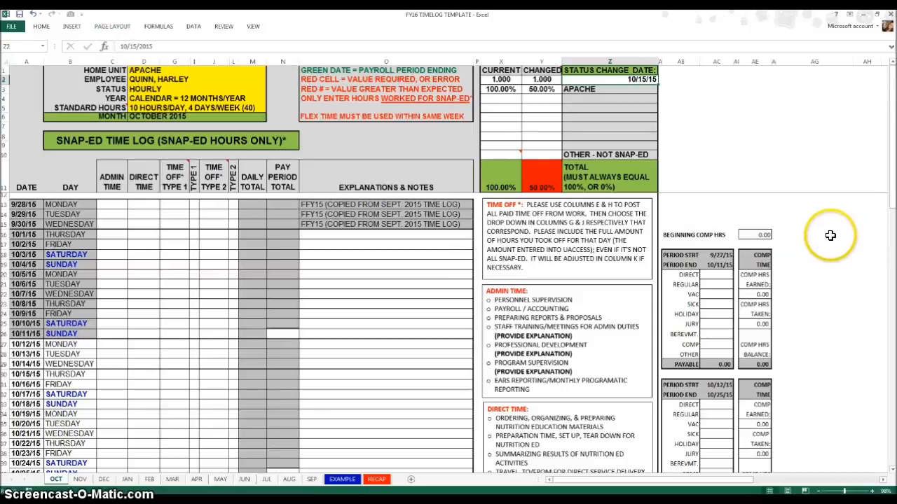
# Set the other–not SNAP-Ed changed percentage back to 50%
pyautogui.click(530, 154)
pyautogui.write('50')
pyautogui.press('Return')
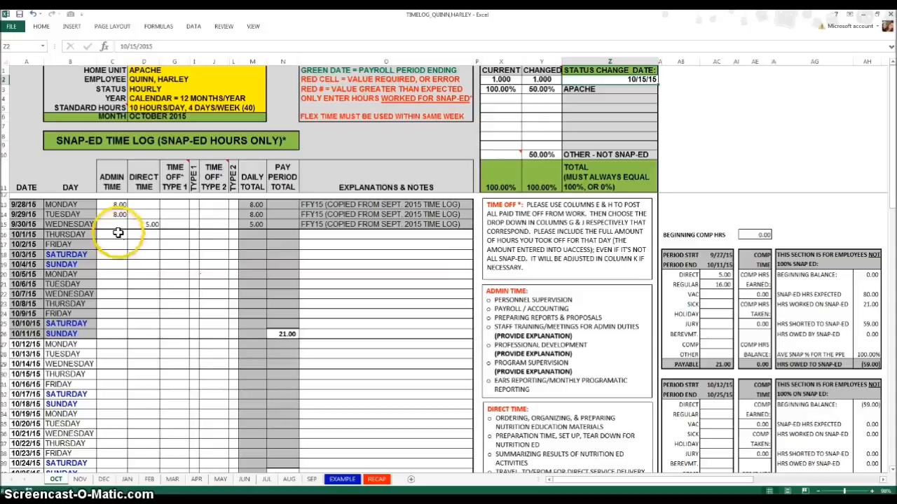
# Enter 8 admin hours each for 10/1/15, 10/2/15 and 10/5/15 in the October time log
pyautogui.write('8')
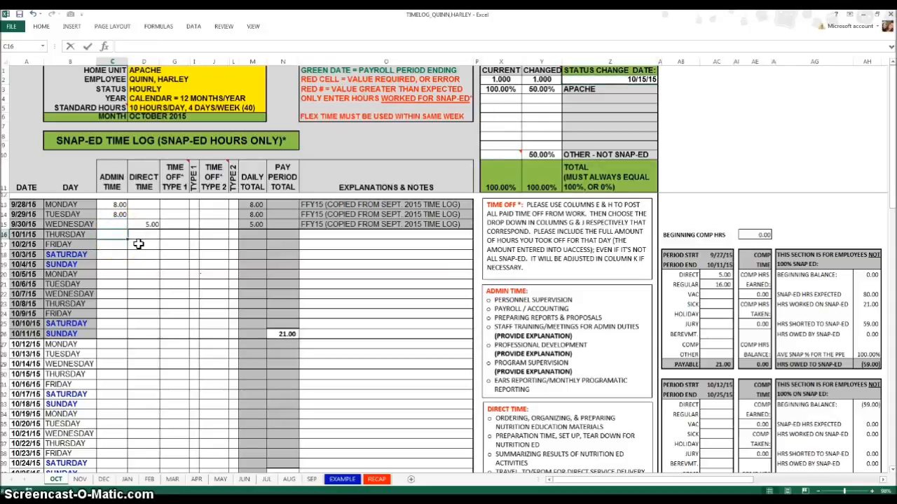
pyautogui.press('Return')
pyautogui.write('8')
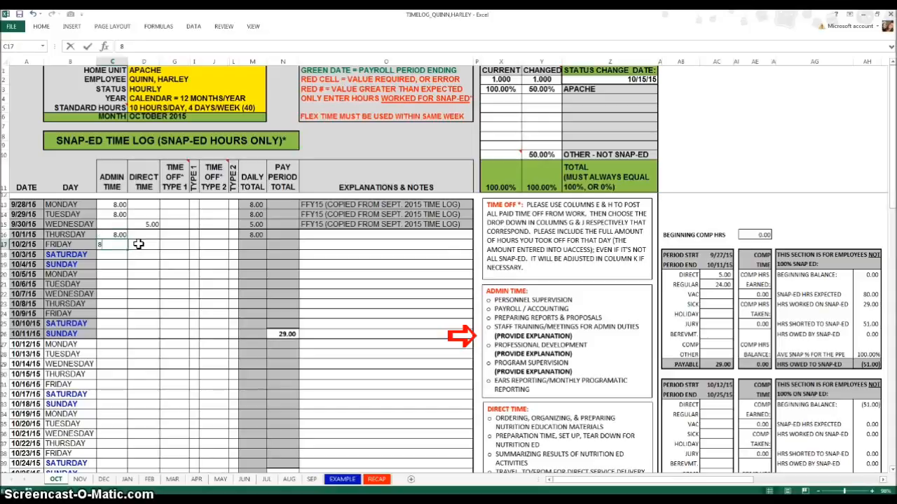
pyautogui.press('Return')
pyautogui.press('Return')
pyautogui.press('Return')
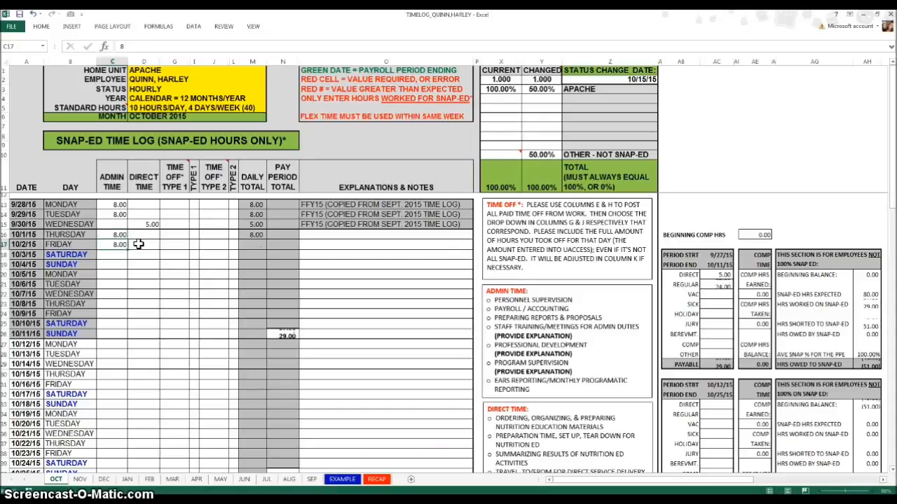
pyautogui.write('8')
pyautogui.press('Return')
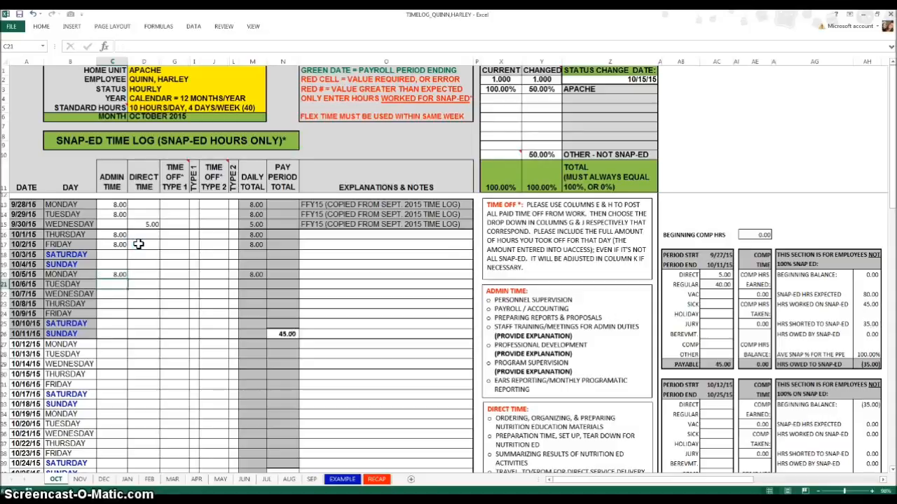
# Enter admin hours of 12, 8, 8 and 10 for 10/6/15 through 10/9/15
pyautogui.write('12')
pyautogui.press('Return')
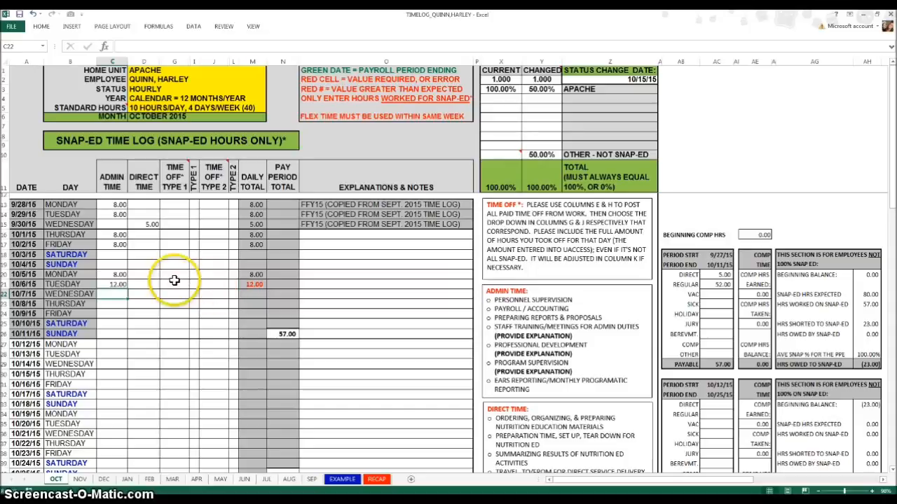
pyautogui.write('8')
pyautogui.press('Return')
pyautogui.write('8')
pyautogui.press('Return')
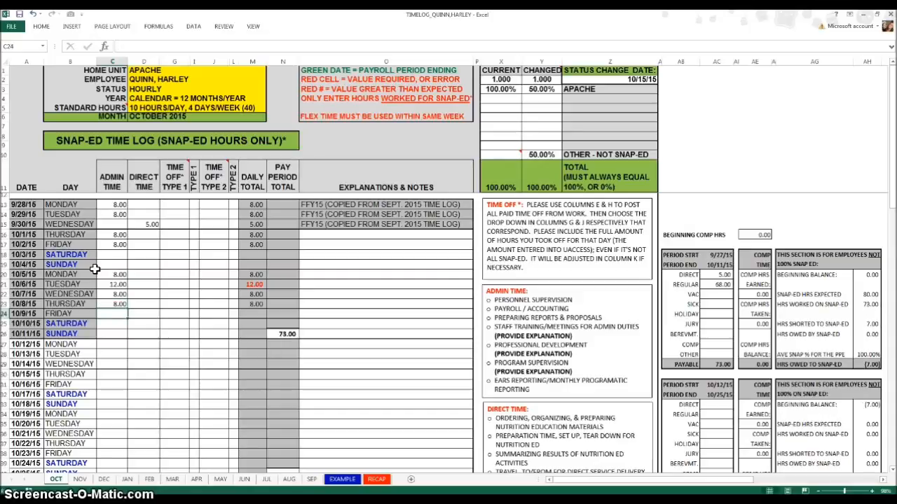
pyautogui.write('10')
pyautogui.press('Return')
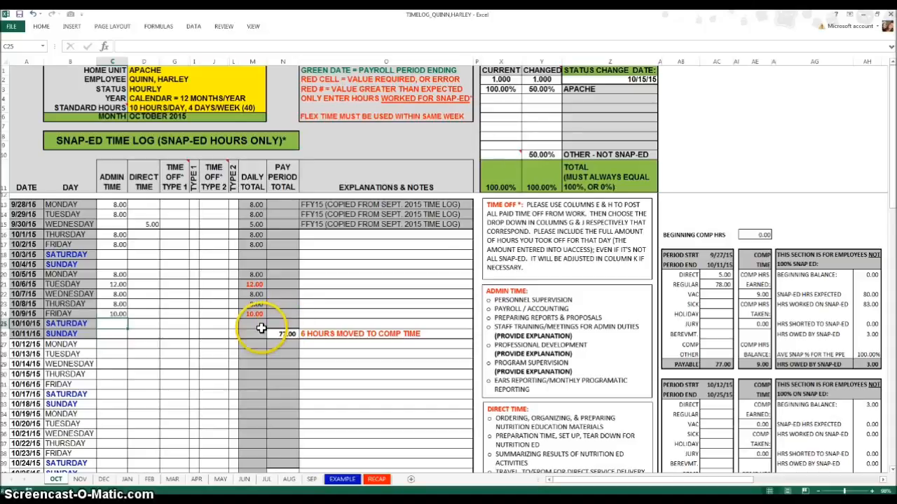
# Record 5 hours of Time Off Type 1 on 10/12/15 and set its category to V (vacation)
pyautogui.click(175, 345)
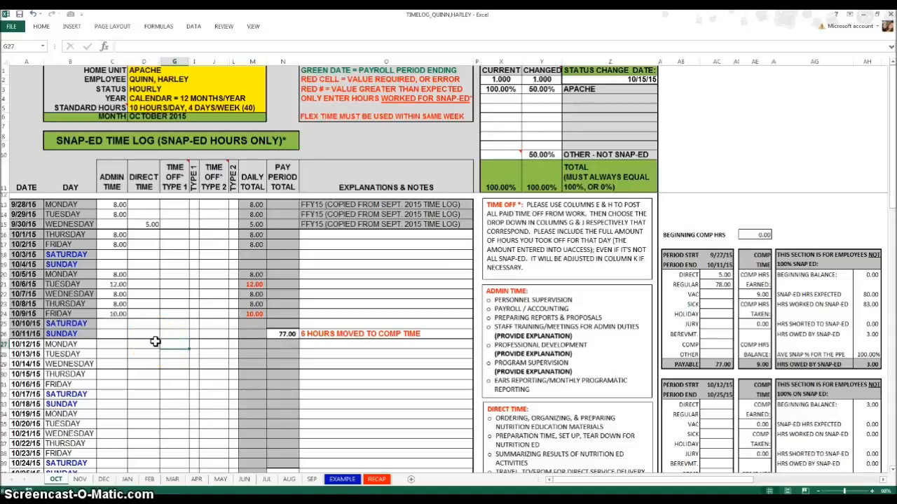
pyautogui.write('5')
pyautogui.press('Return')
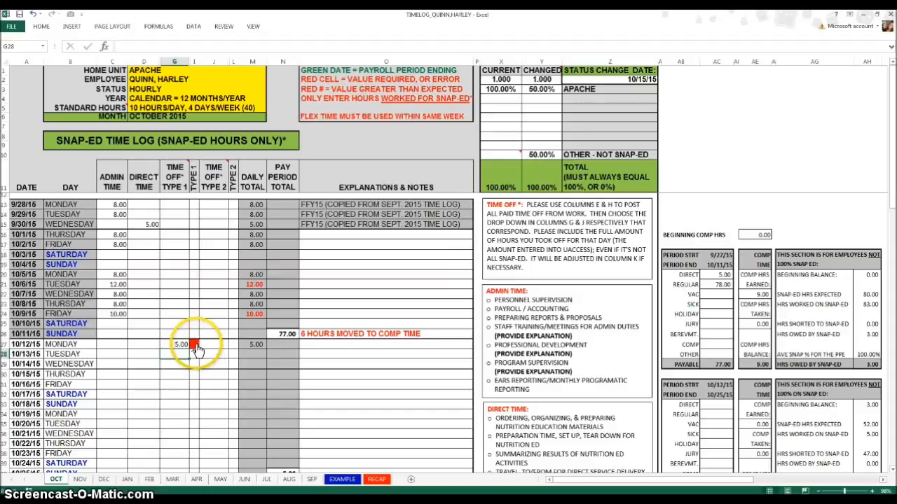
pyautogui.click(194, 345)
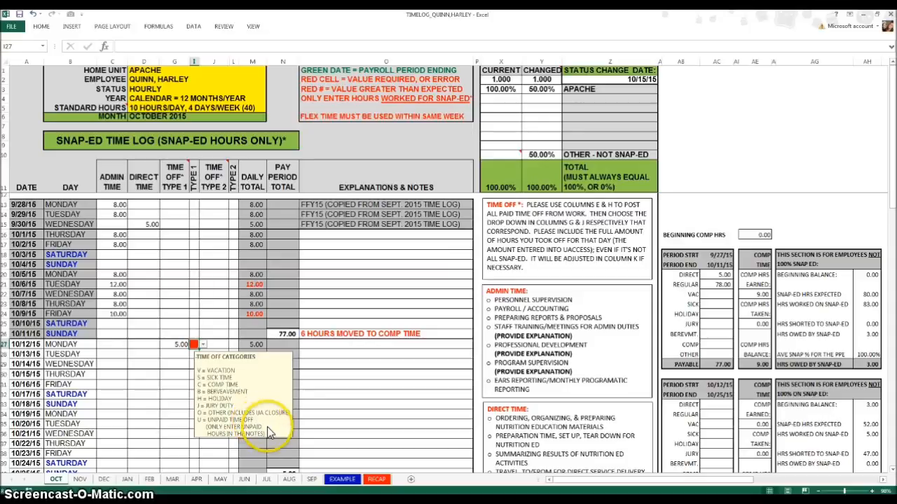
pyautogui.click(201, 346)
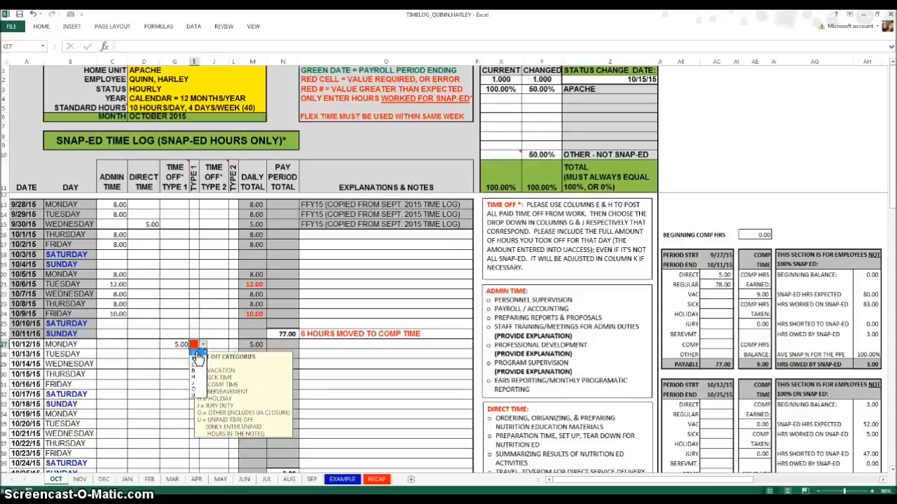
pyautogui.click(197, 355)
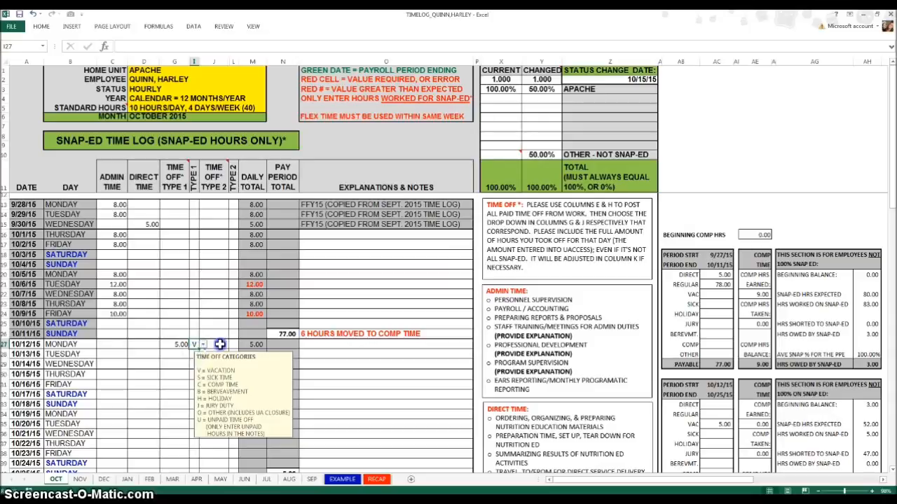
# Enter 3 hours of Time Off Type 2 for 10/12/15
pyautogui.click(220, 344)
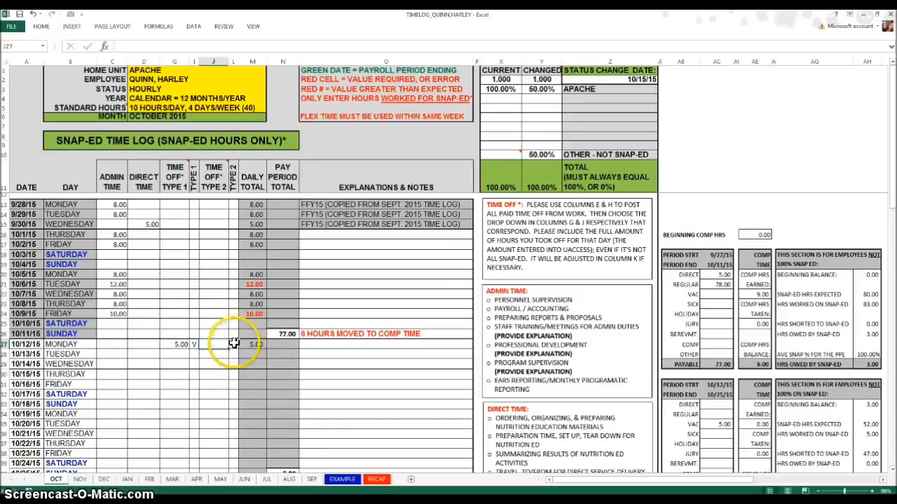
pyautogui.click(233, 344)
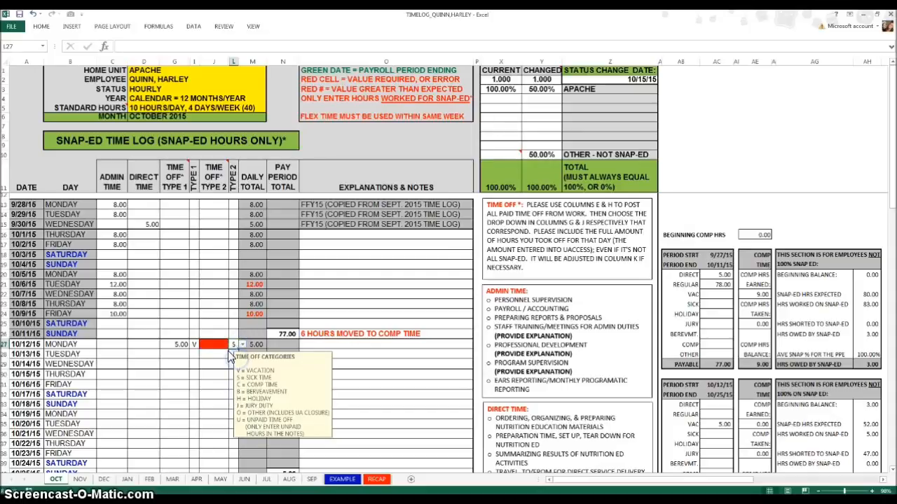
pyautogui.click(210, 342)
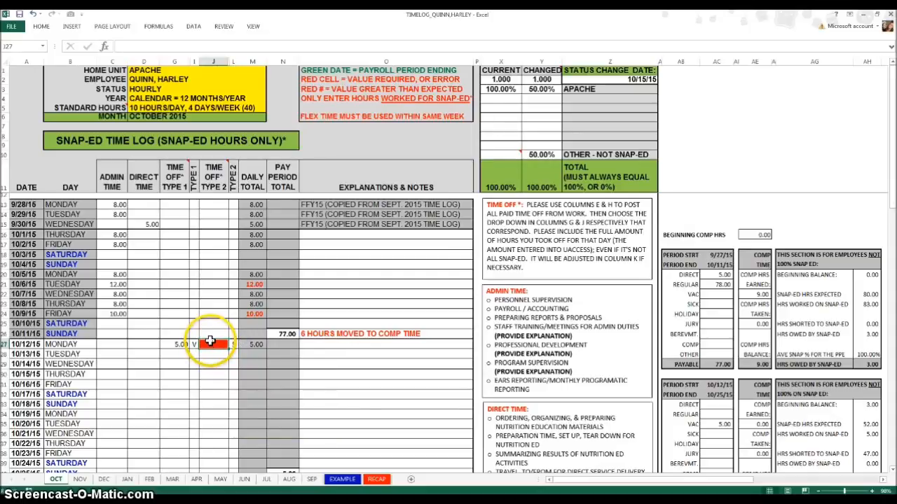
pyautogui.write('3')
pyautogui.press('Return')
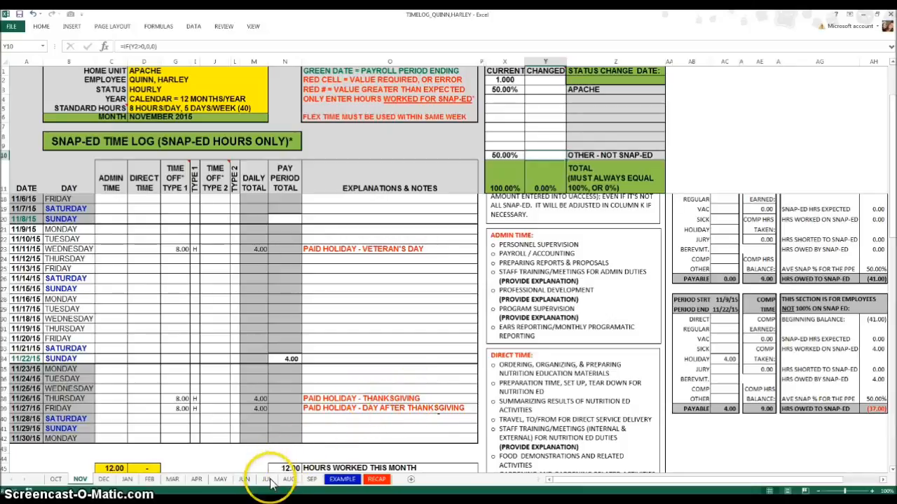
# Open the EXAMPLE sheet and scroll through its completed time log entries
pyautogui.click(341, 479)
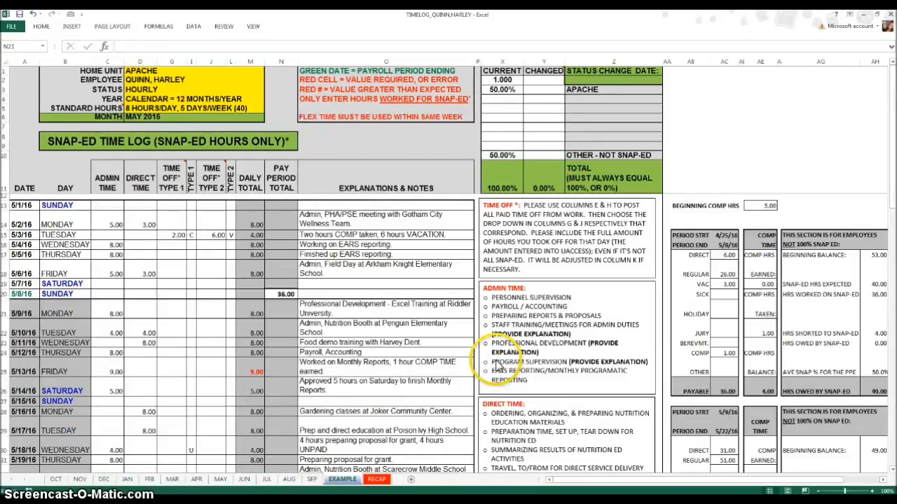
pyautogui.scroll(-2, 453, 393)
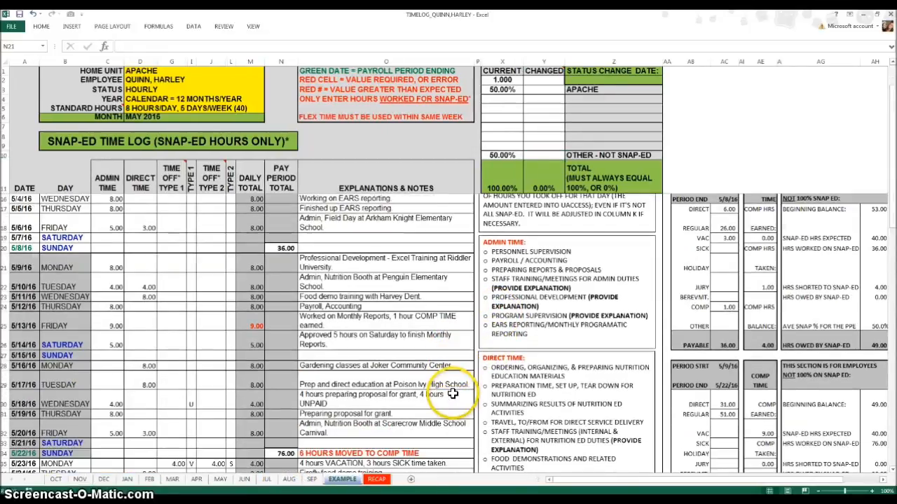
pyautogui.scroll(-3, 452, 393)
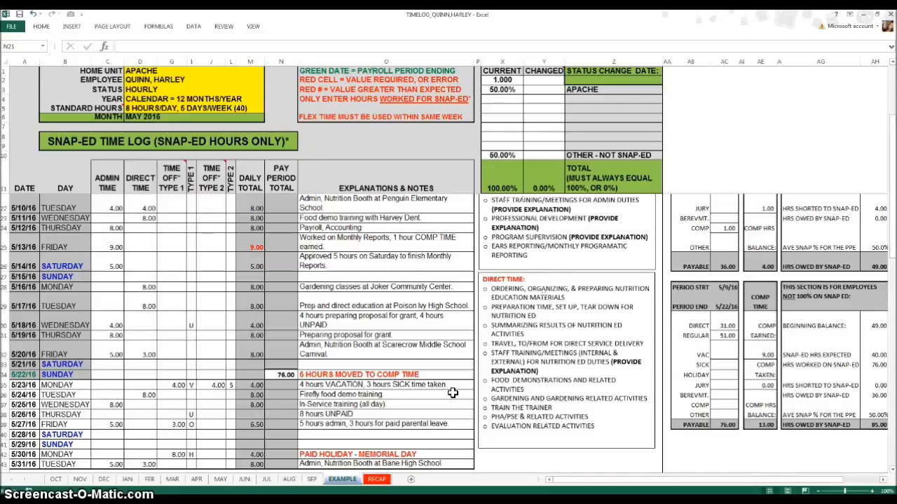
pyautogui.scroll(-1, 453, 393)
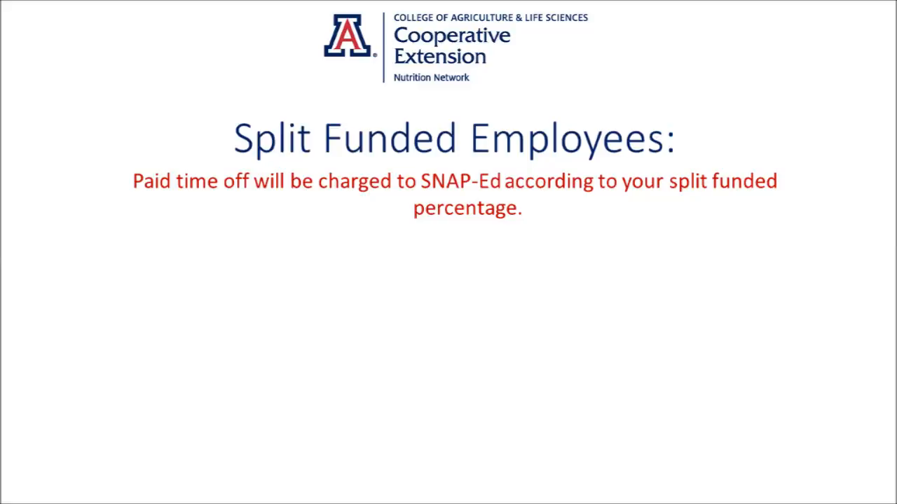
pyautogui.press('Right')
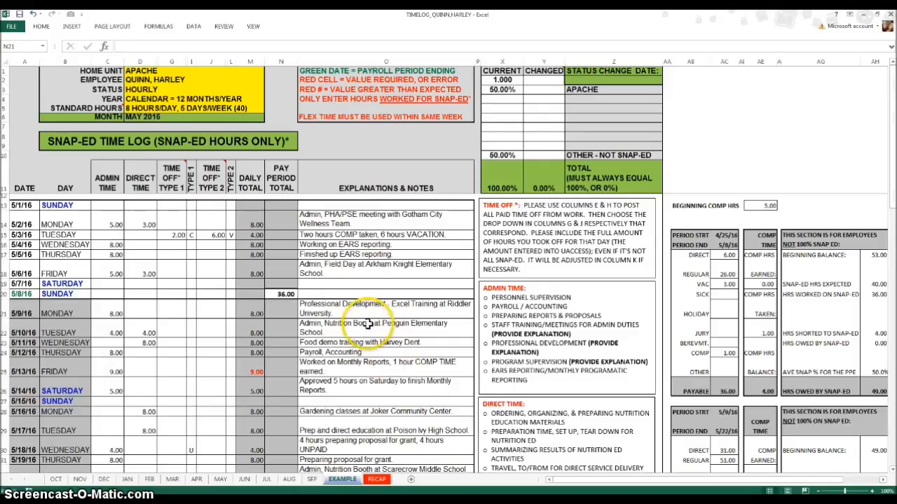
# Save the workbook to the Desktop under the employee's last and first name followed by _TIMELOG
pyautogui.click(11, 26)
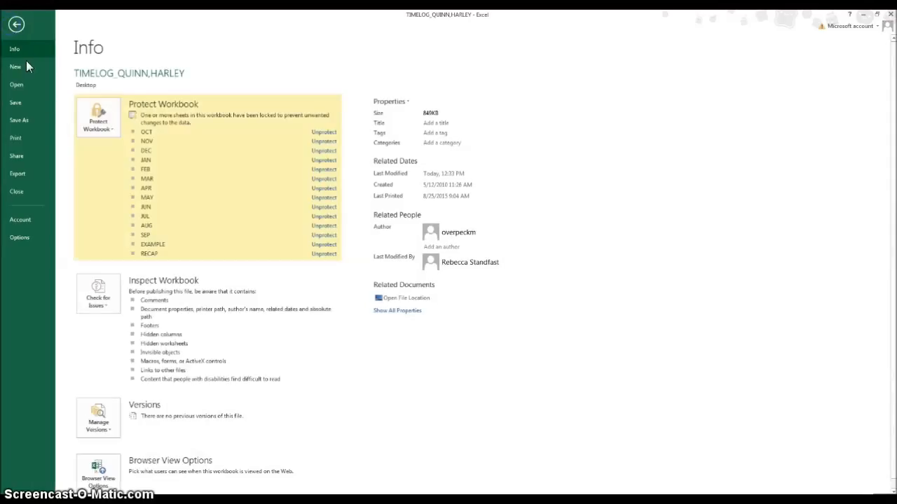
pyautogui.click(21, 120)
pyautogui.click(100, 147)
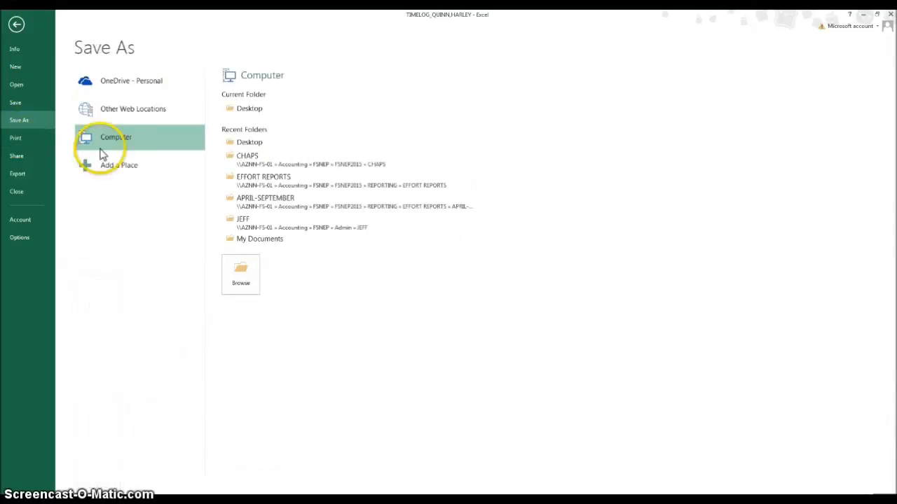
pyautogui.click(234, 109)
pyautogui.click(344, 367)
pyautogui.write('QUINN')
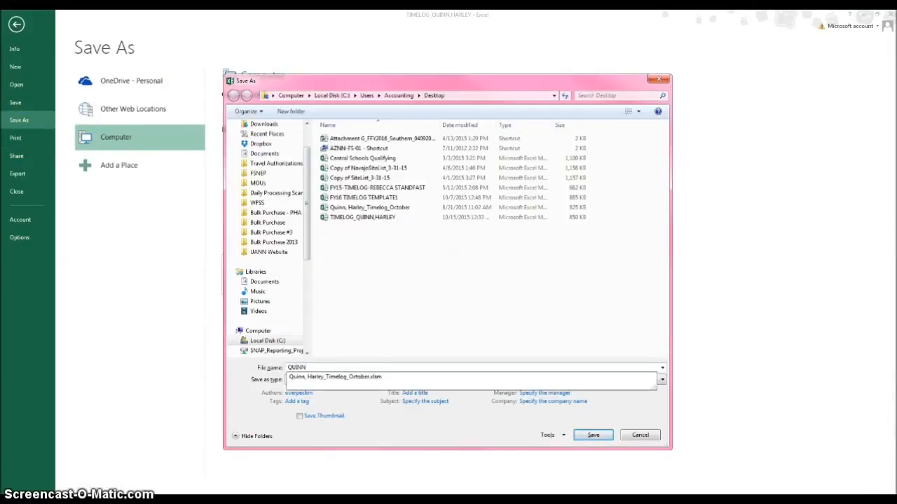
pyautogui.write(',HARLEY')
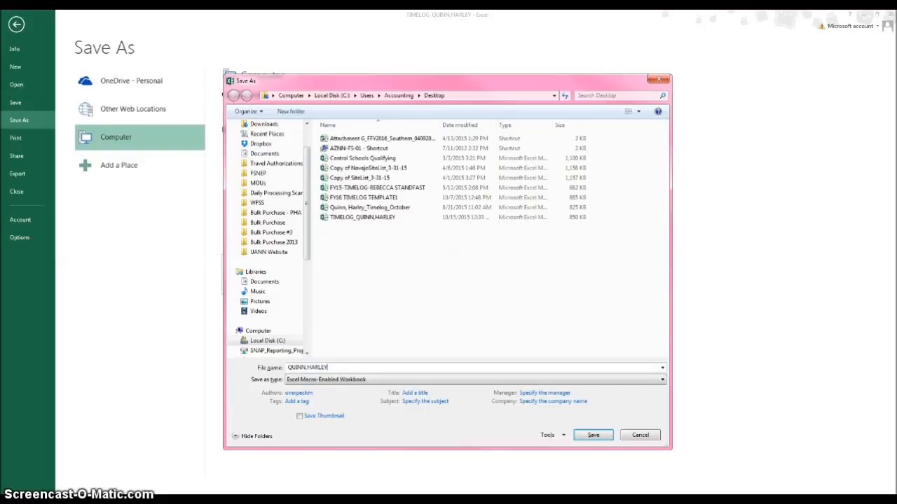
pyautogui.write('_TIMELOG')
pyautogui.press('Return')
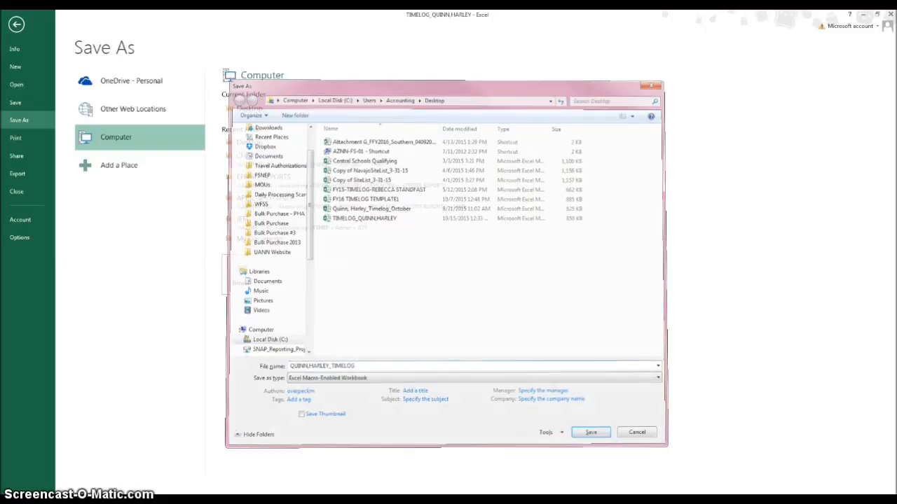